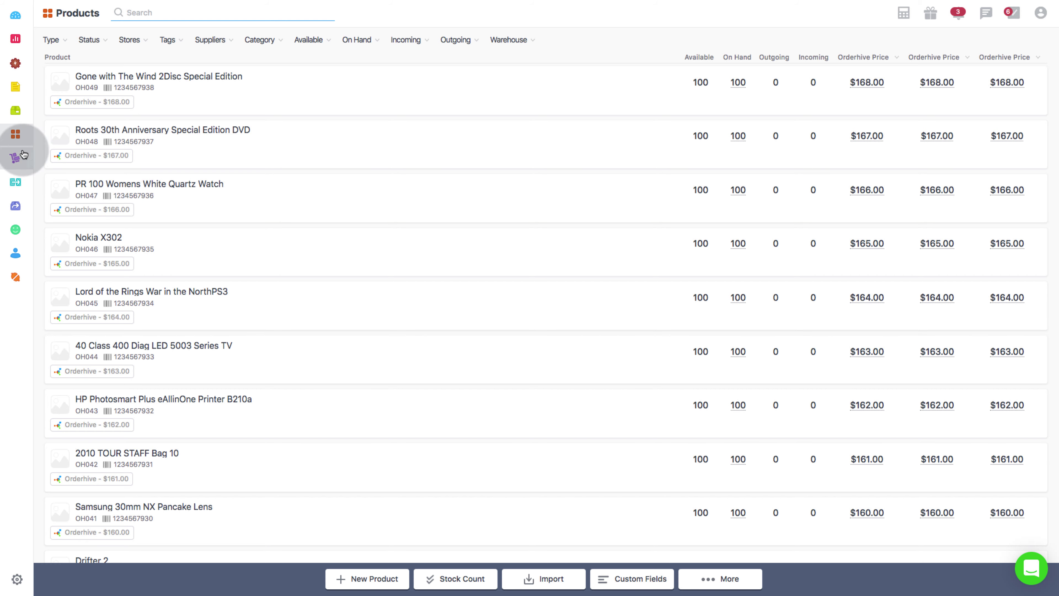
- Scroll the product list down until Batman Arkham City X360 (OH002) is visible
scroll(341, 247, "down", 20)
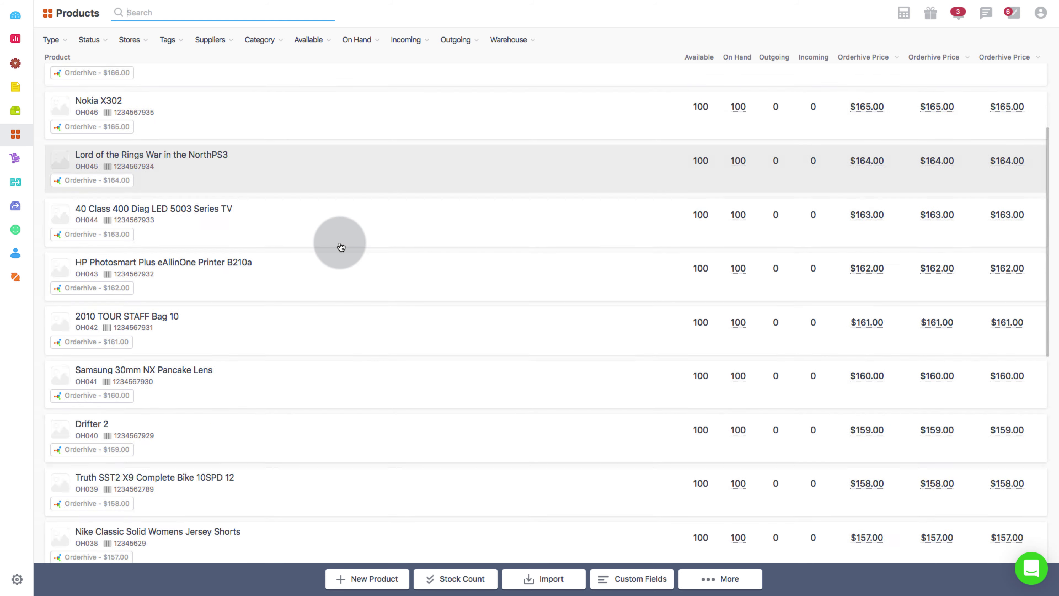
scroll(341, 247, "down", 10)
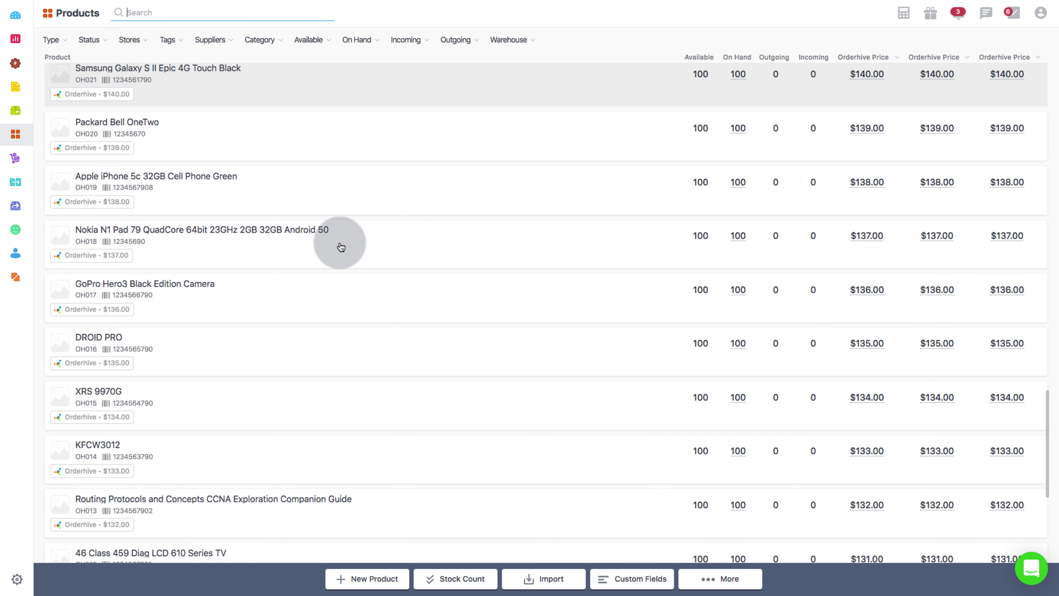
scroll(341, 248, "down", 13)
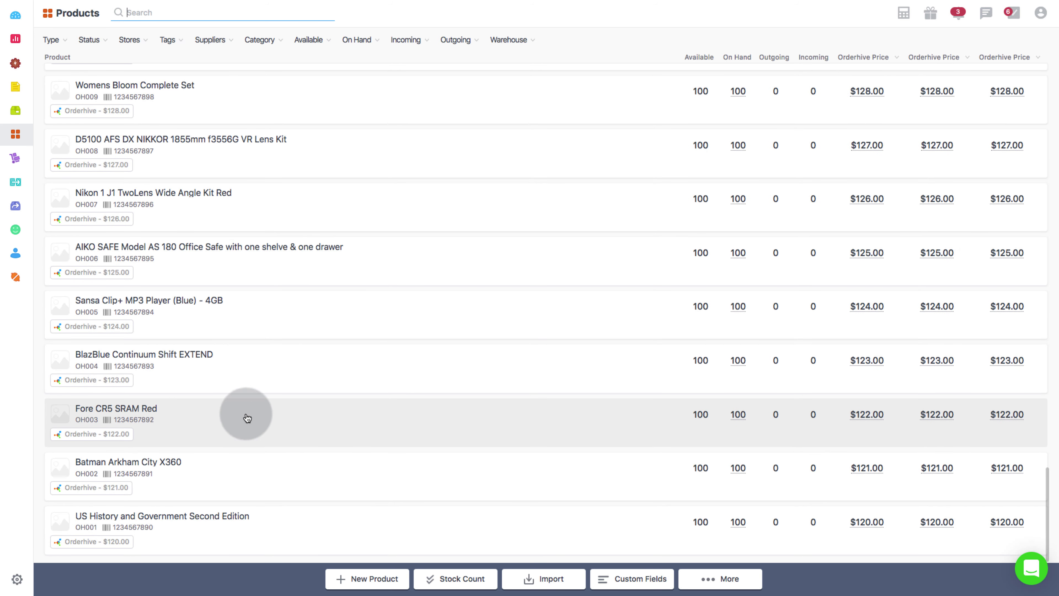
- Edit the Batman Arkham City X360 product, enter barcode 12345617, and save it
double_click(238, 476)
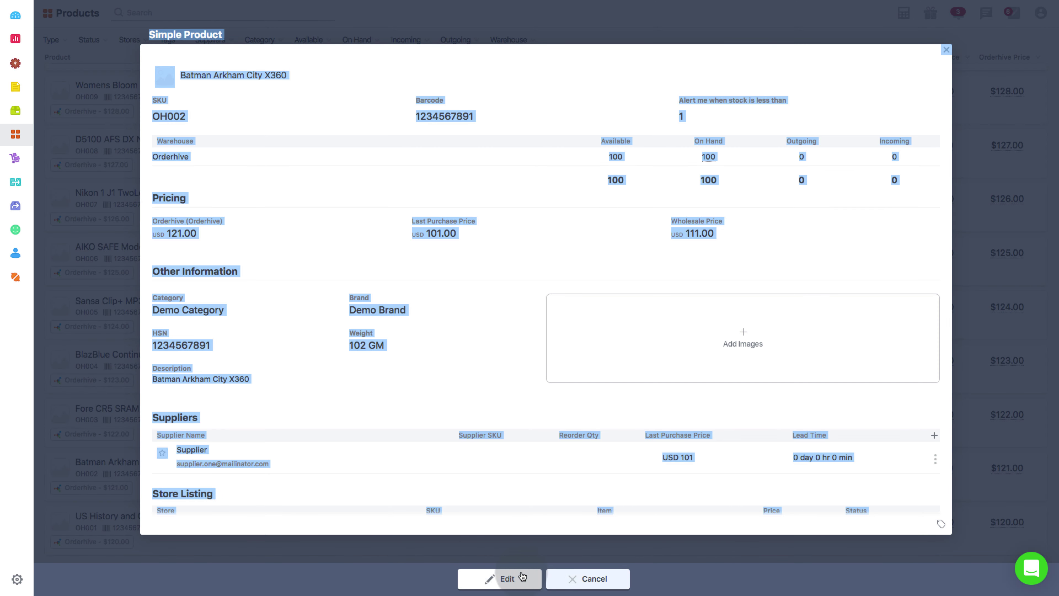
left_click(505, 572)
left_click(497, 133)
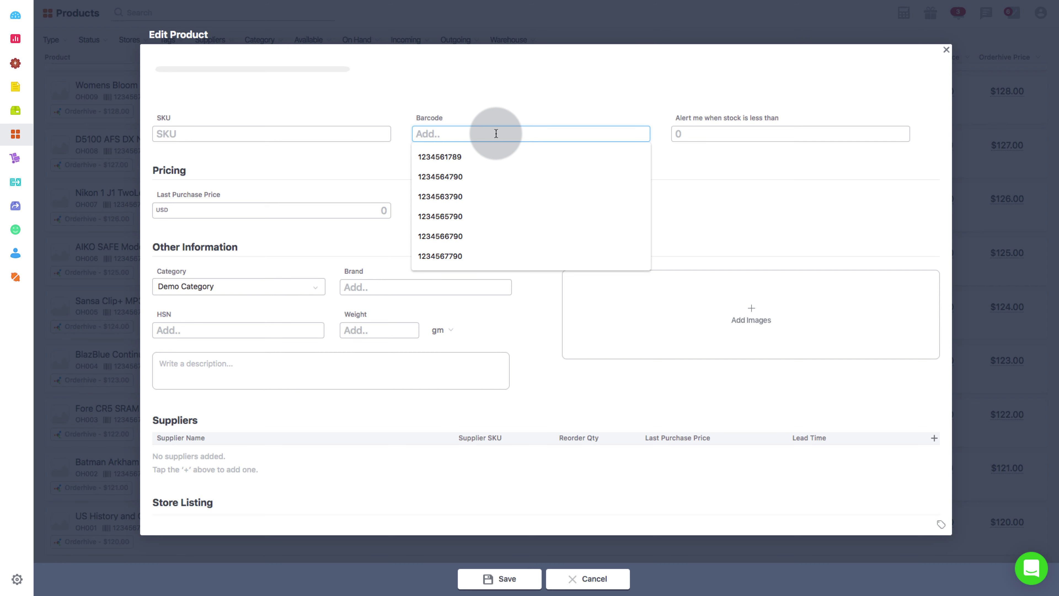
type("12345617")
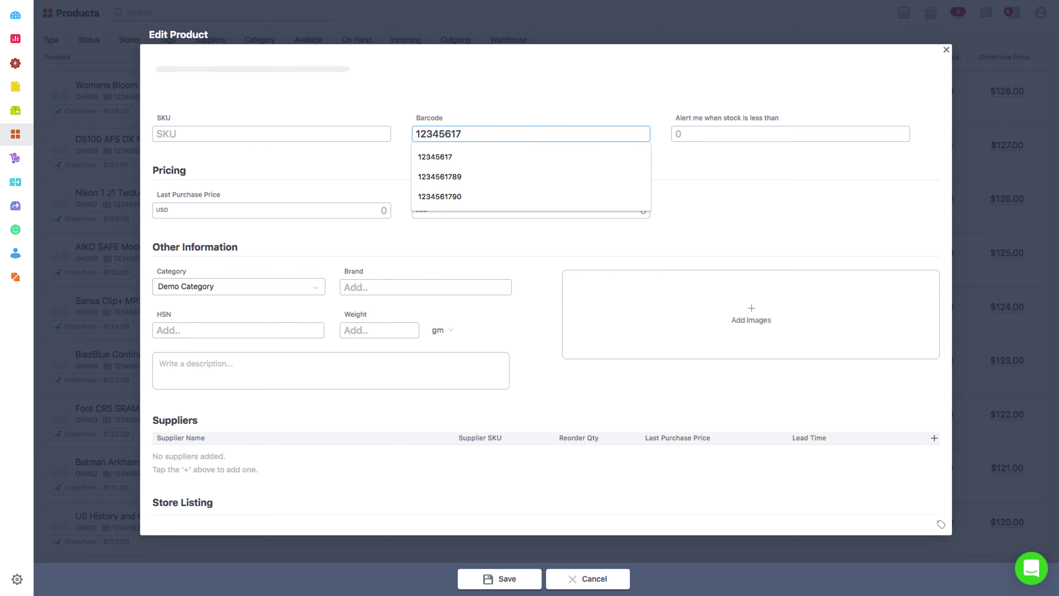
key("BackSpace")
key("BackSpace")
key("BackSpace")
key("BackSpace")
key("BackSpace")
key("BackSpace")
key("BackSpace")
key("BackSpace")
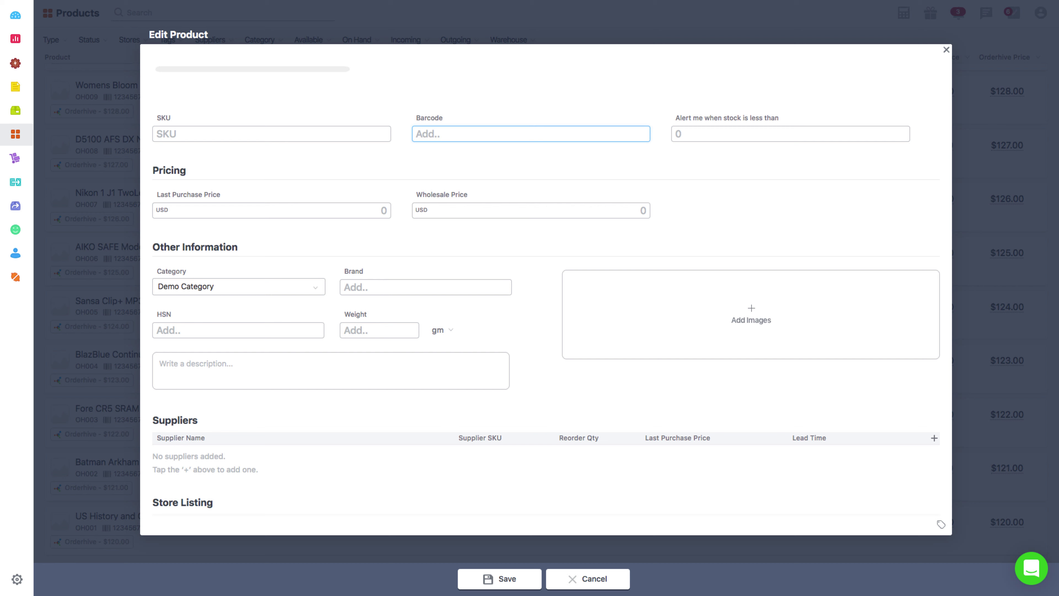
type("12345617")
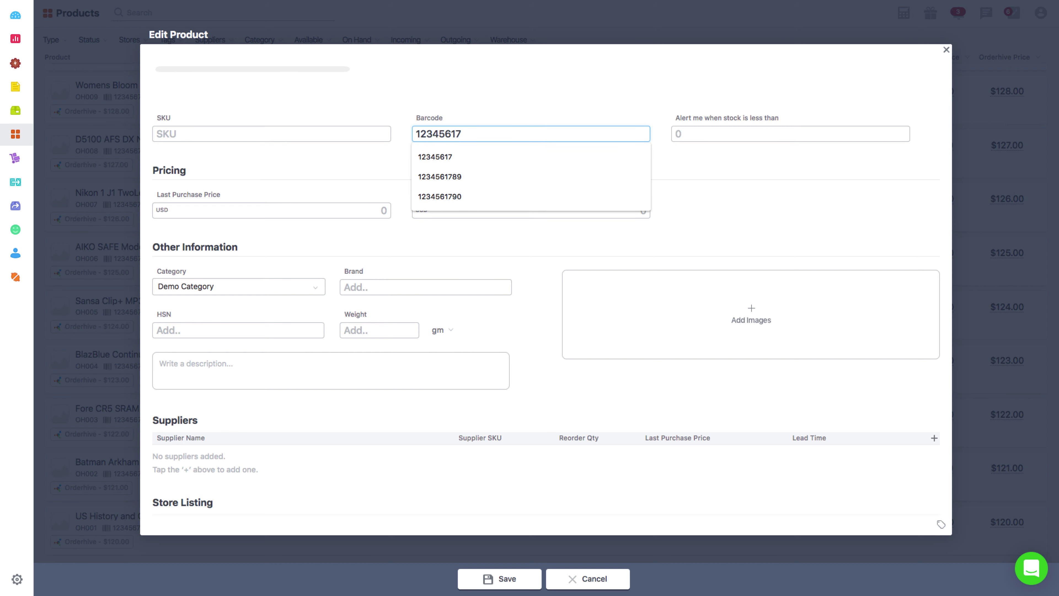
left_click(486, 578)
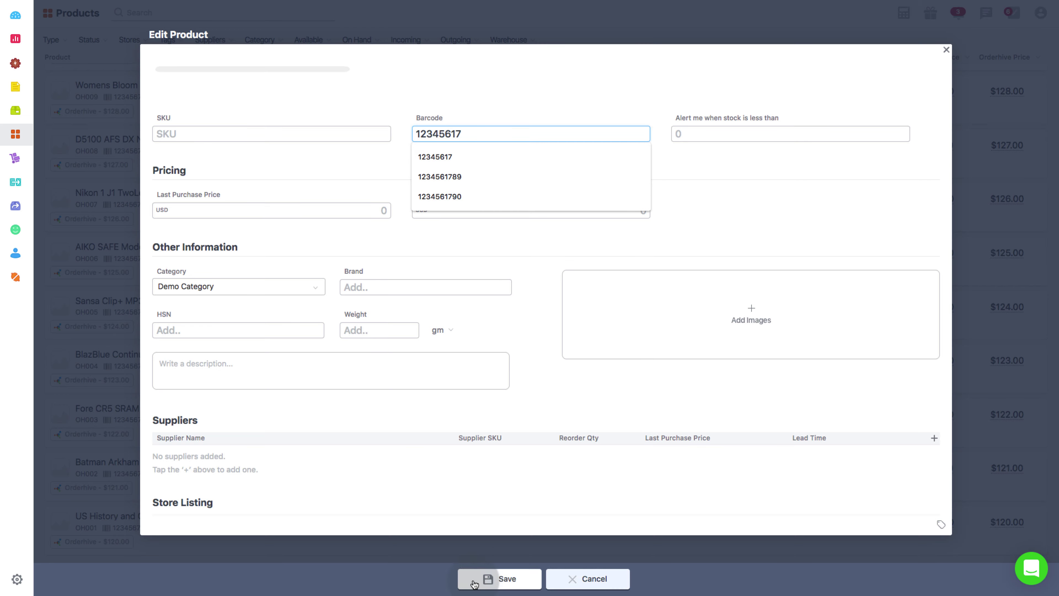
scroll(251, 333, "up", 10)
- Scroll back up and switch from the product list to the Orders page
scroll(254, 334, "up", 20)
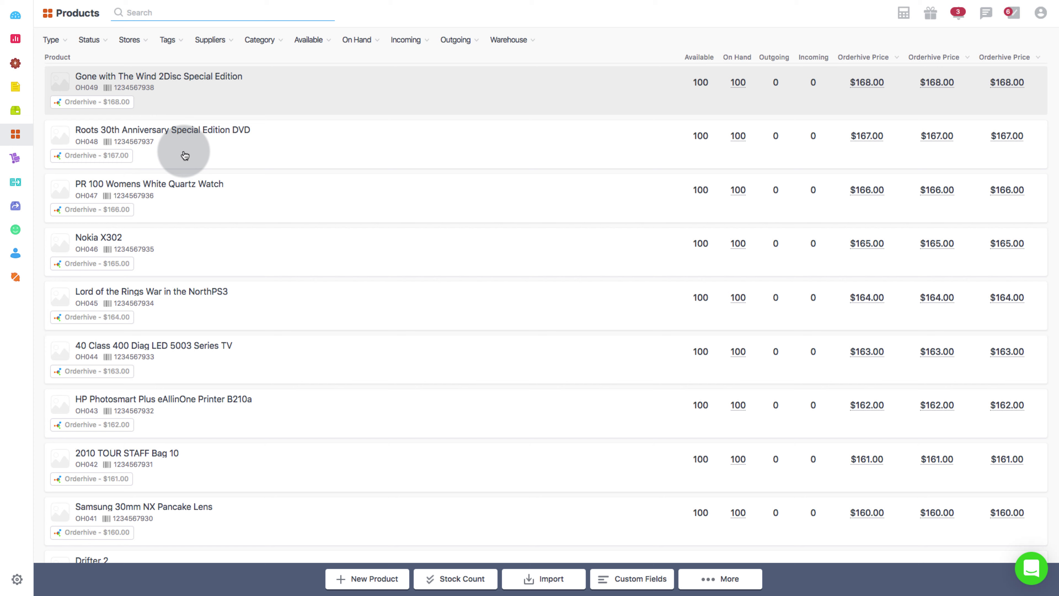
left_click(536, 580)
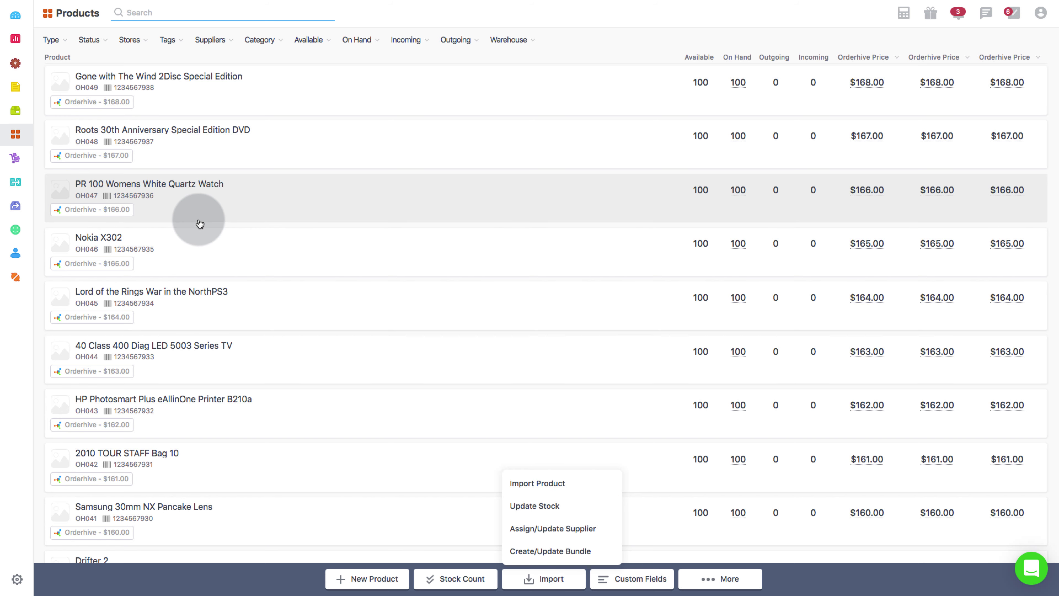
left_click(16, 88)
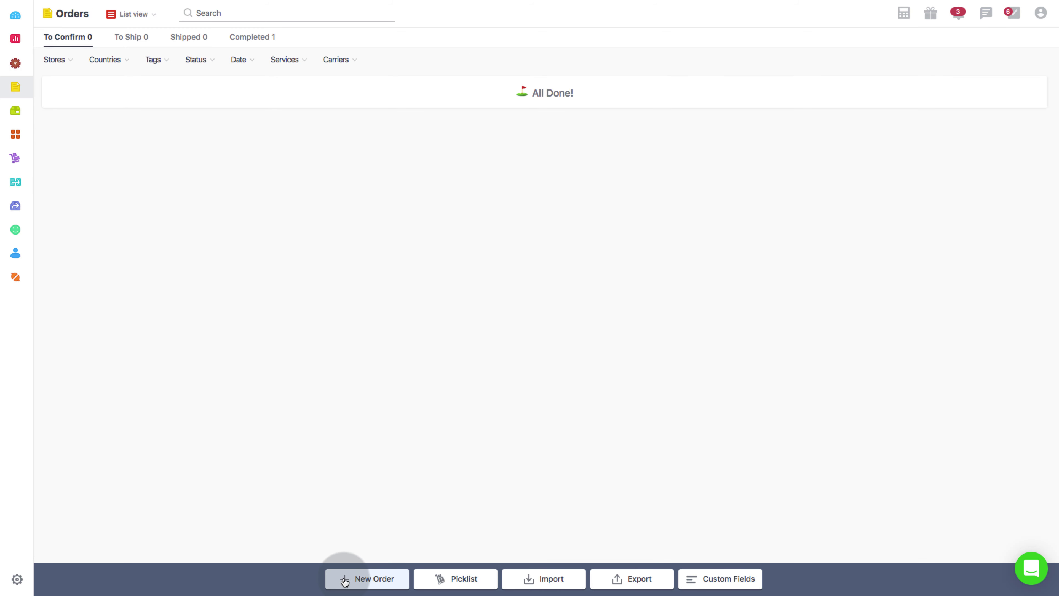
- Start a new order and pick the saved customer from the name suggestions to fill shipping details
left_click(365, 580)
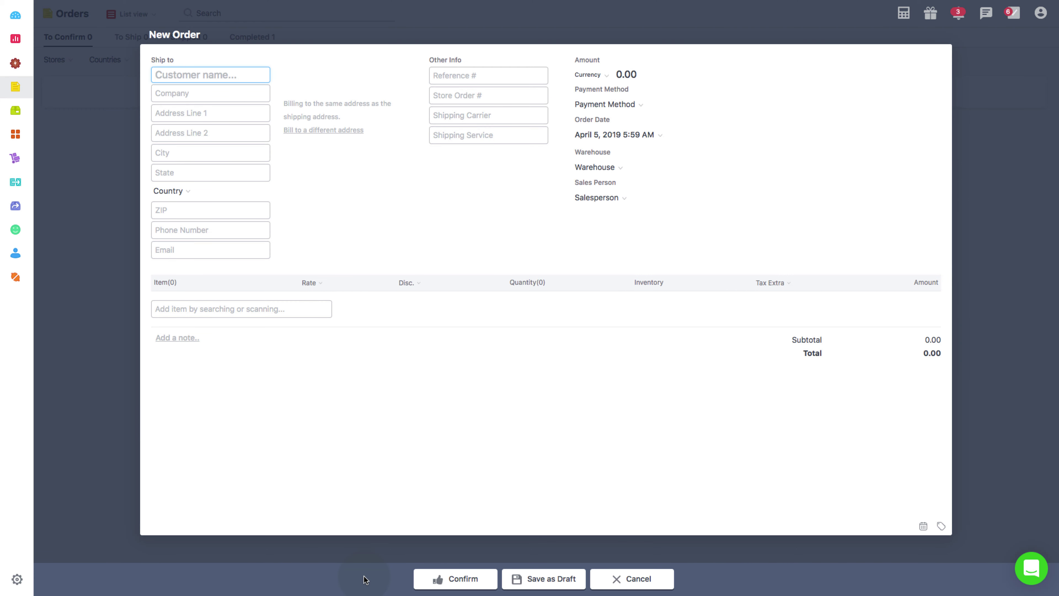
left_click(221, 76)
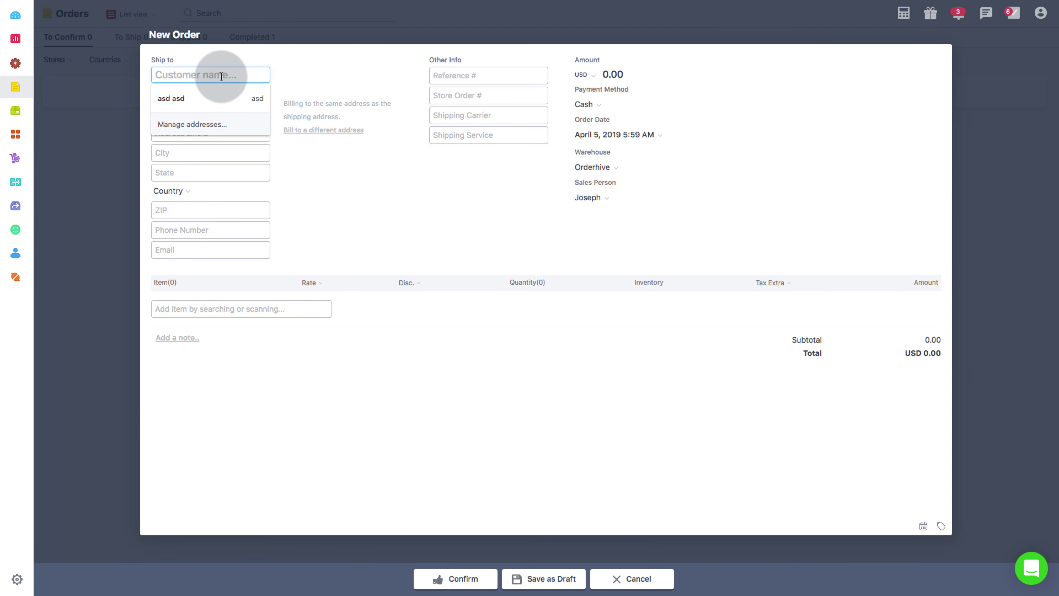
type("Peter")
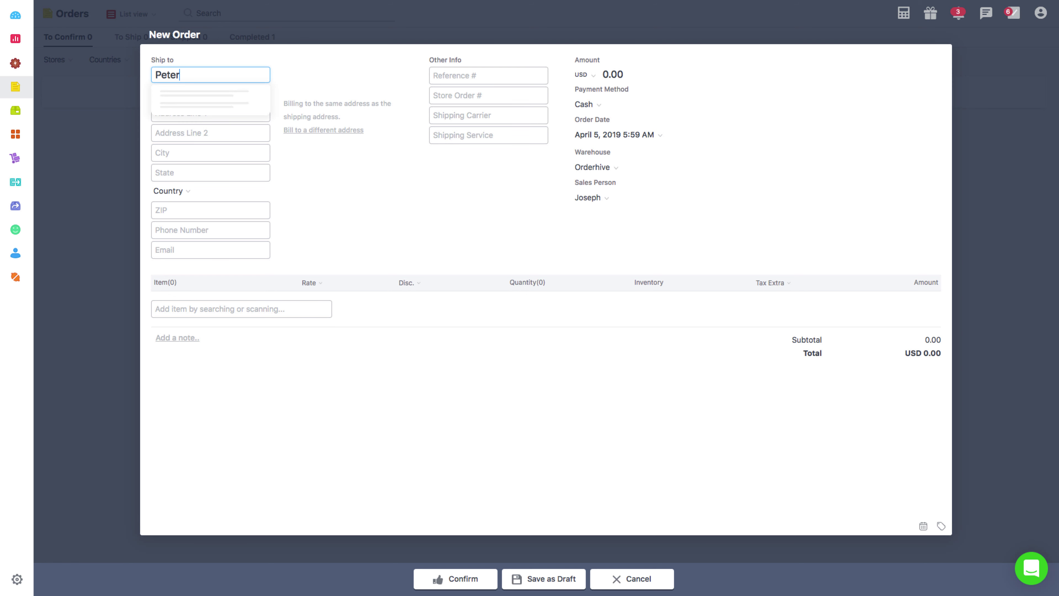
left_click(222, 112)
left_click(328, 204)
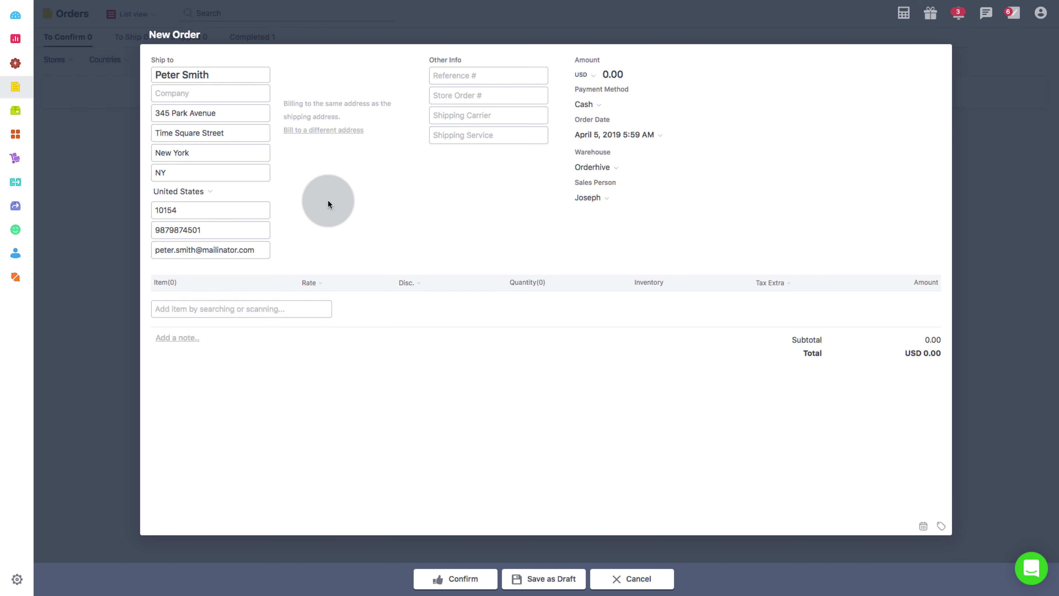
left_click(229, 309)
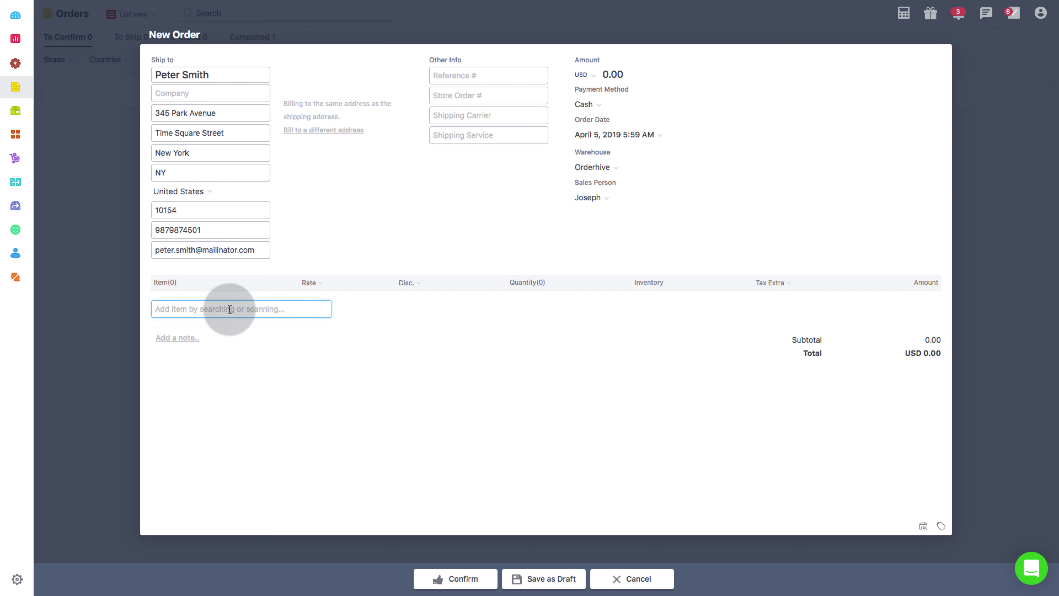
type("1234566790")
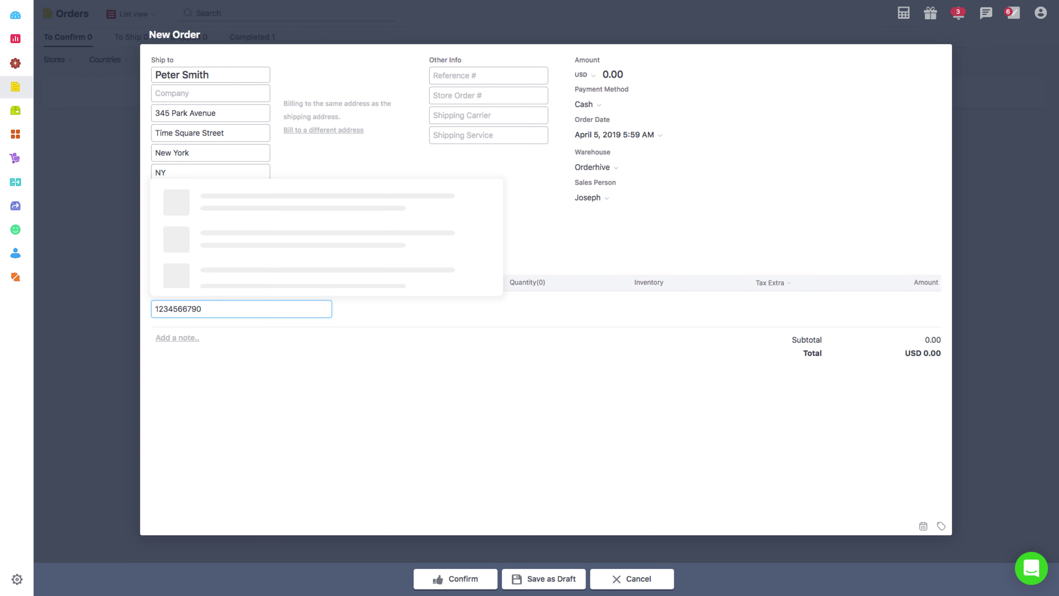
key("Return")
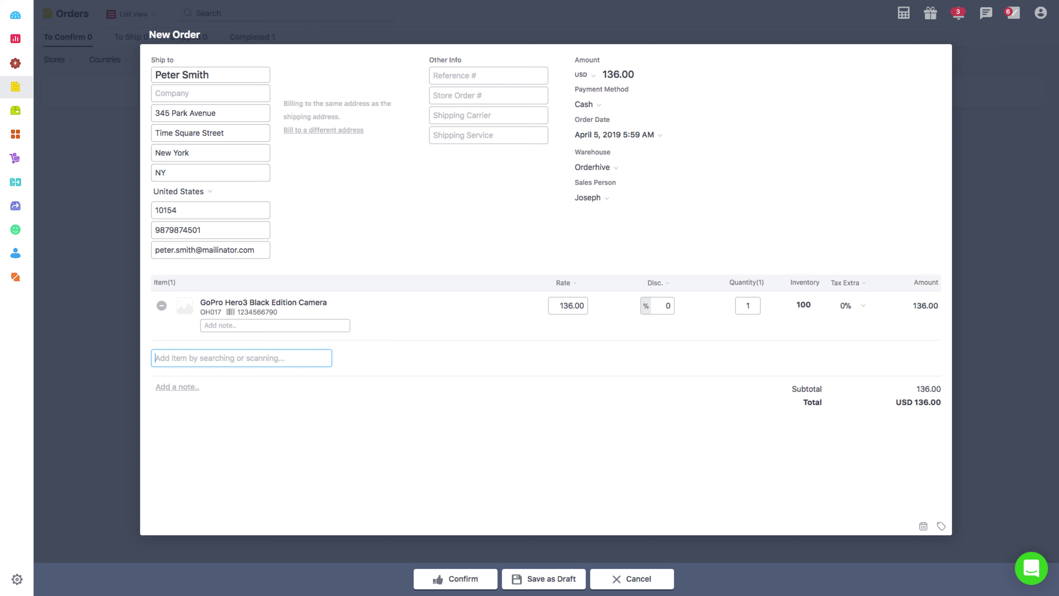
type("1234566790")
key("Return")
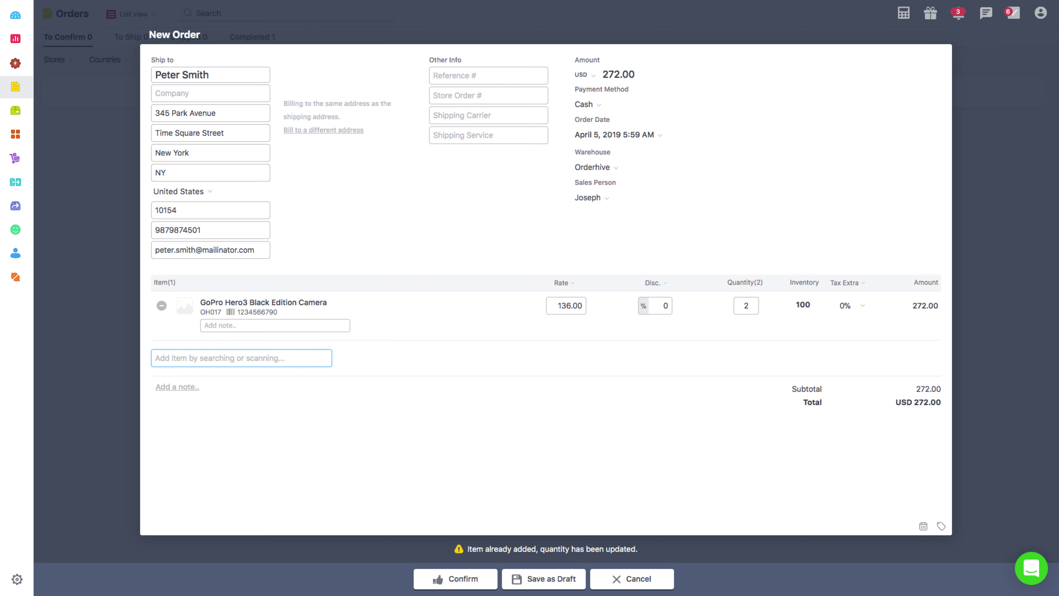
type("1234566790")
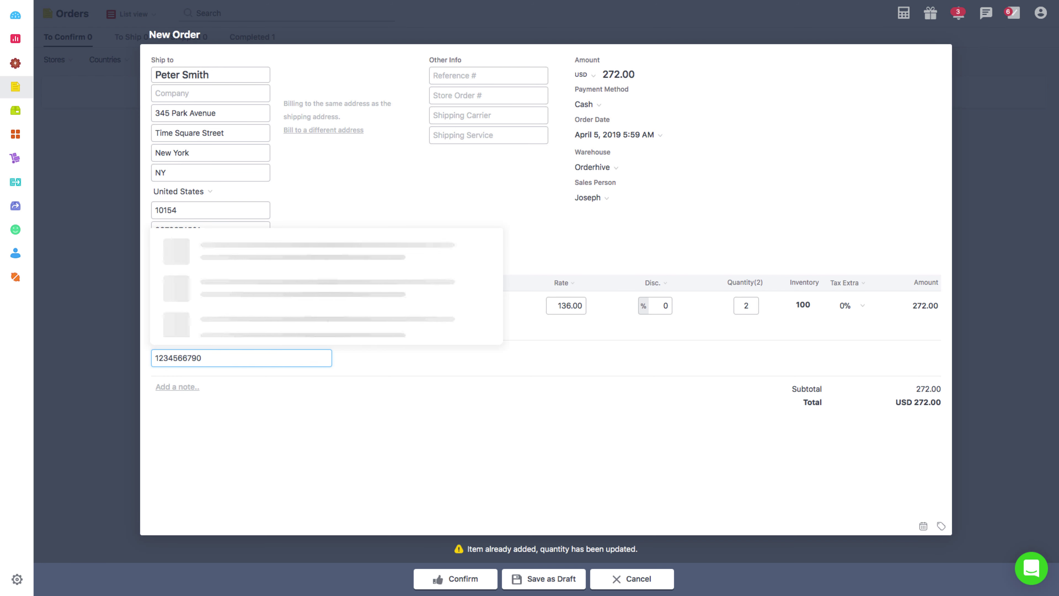
key("Return")
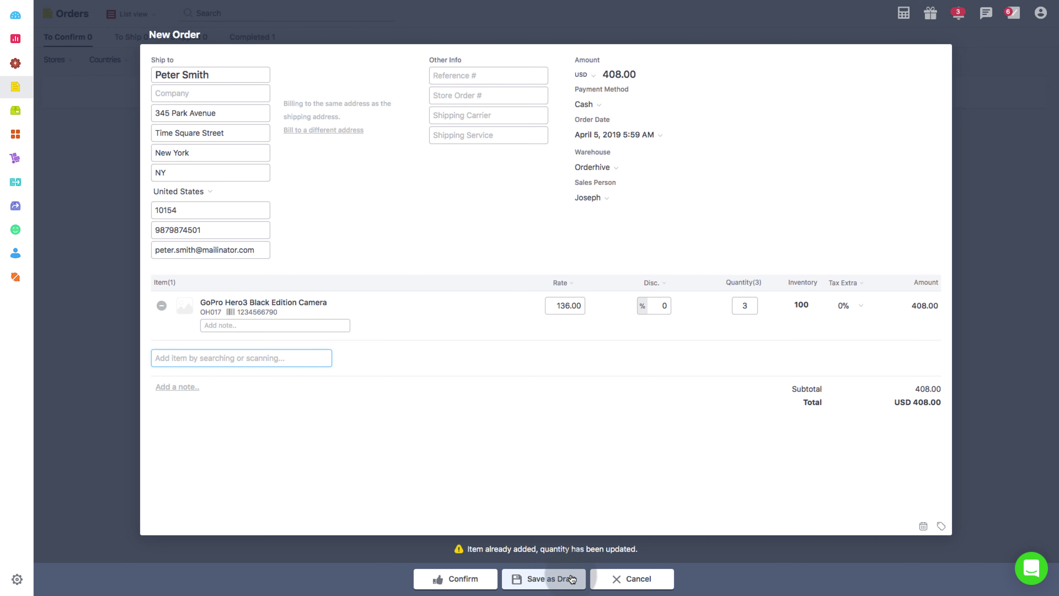
- Save order #110 as a draft and approve it for shipment
left_click(555, 580)
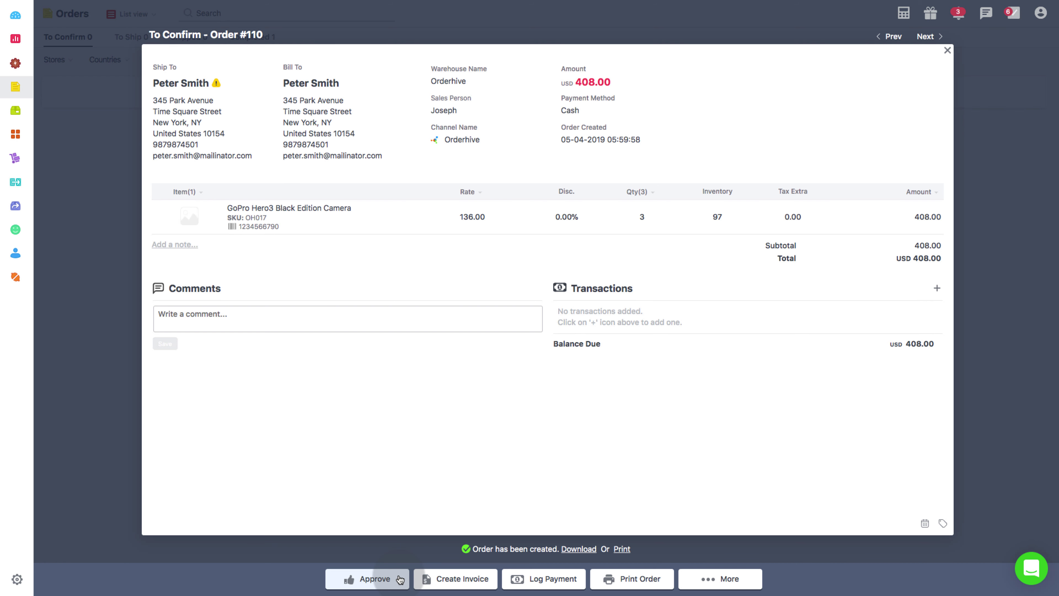
left_click(399, 579)
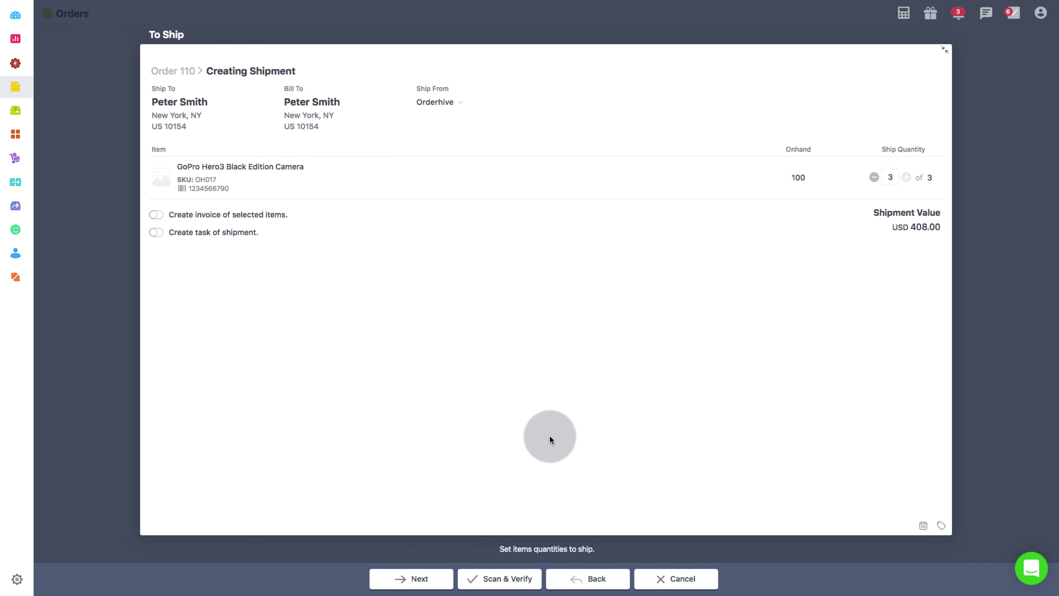
- Verify the GoPro camera on order 110's shipment using Scan & Verify
left_click(506, 580)
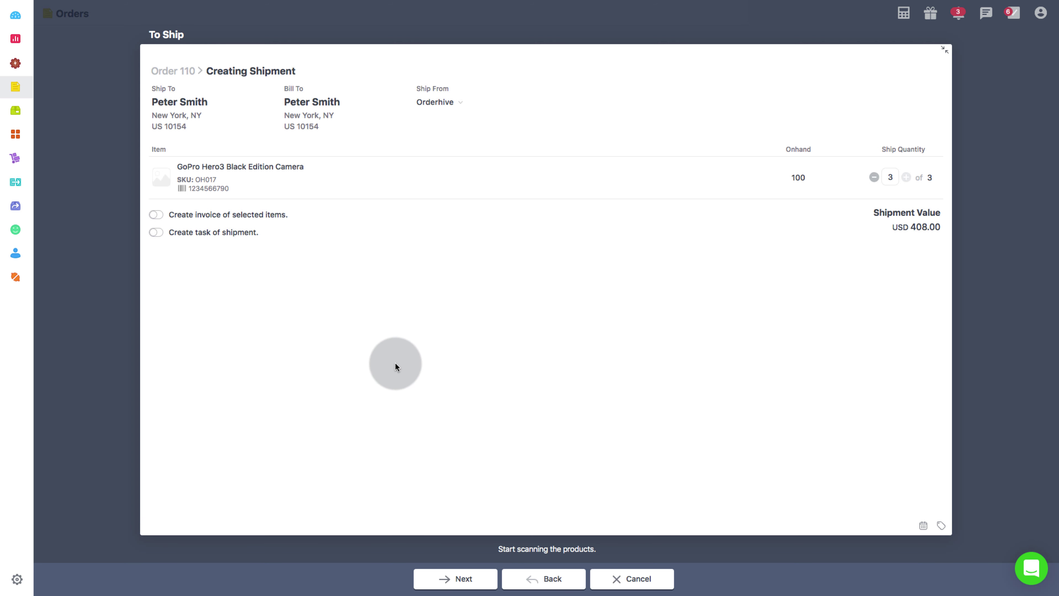
left_click(395, 363)
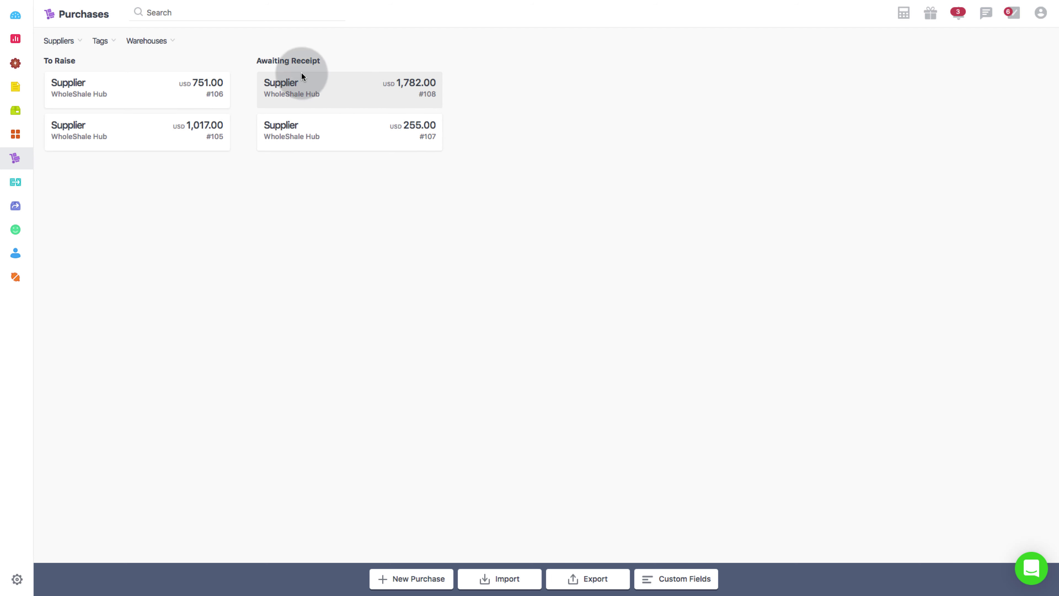
- Open purchase order #108 and choose Receive by Scanning
left_click(349, 94)
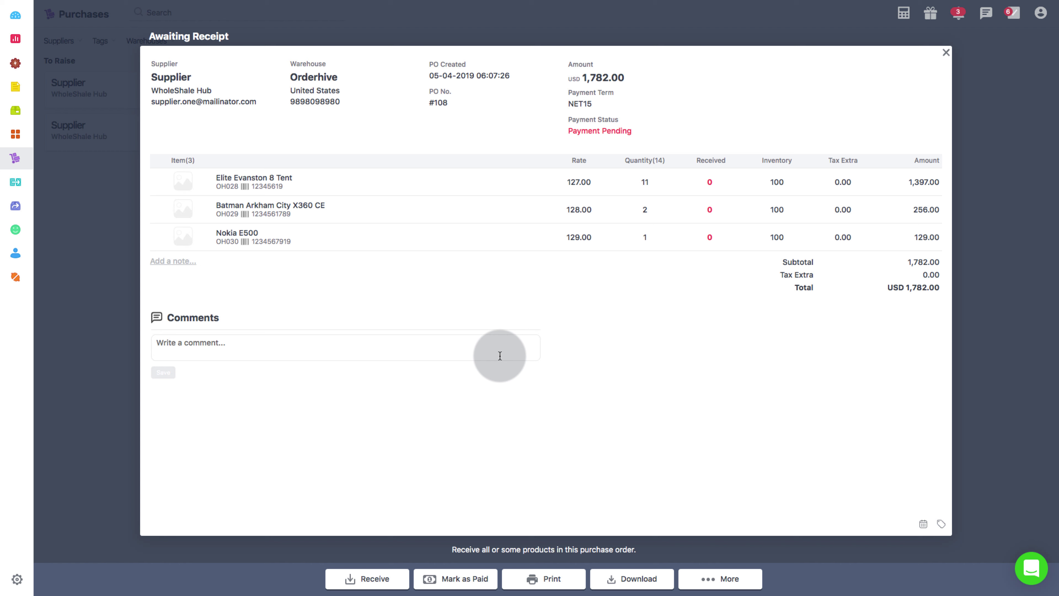
left_click(364, 580)
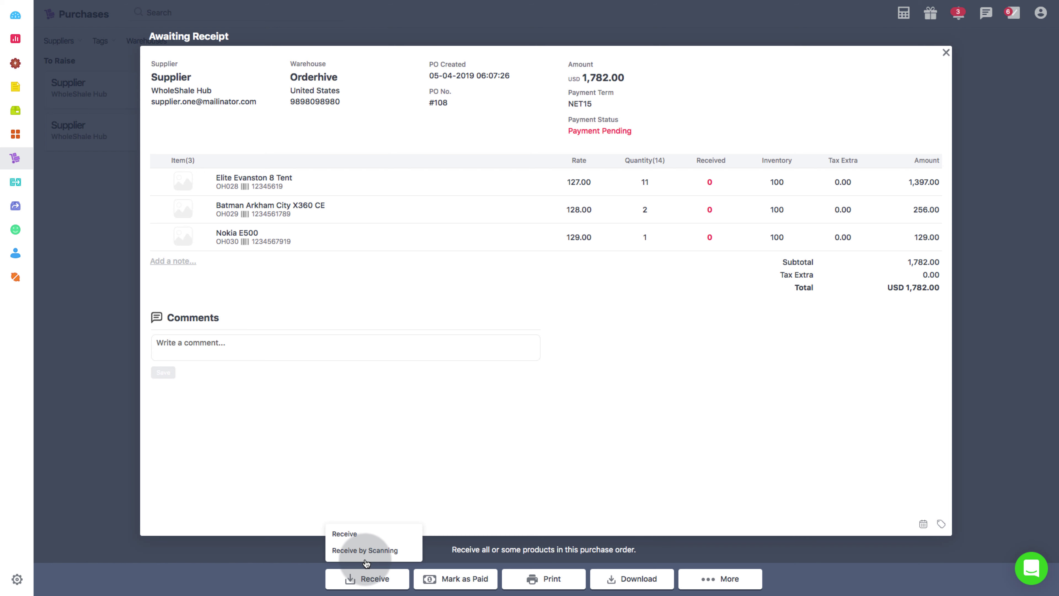
left_click(366, 550)
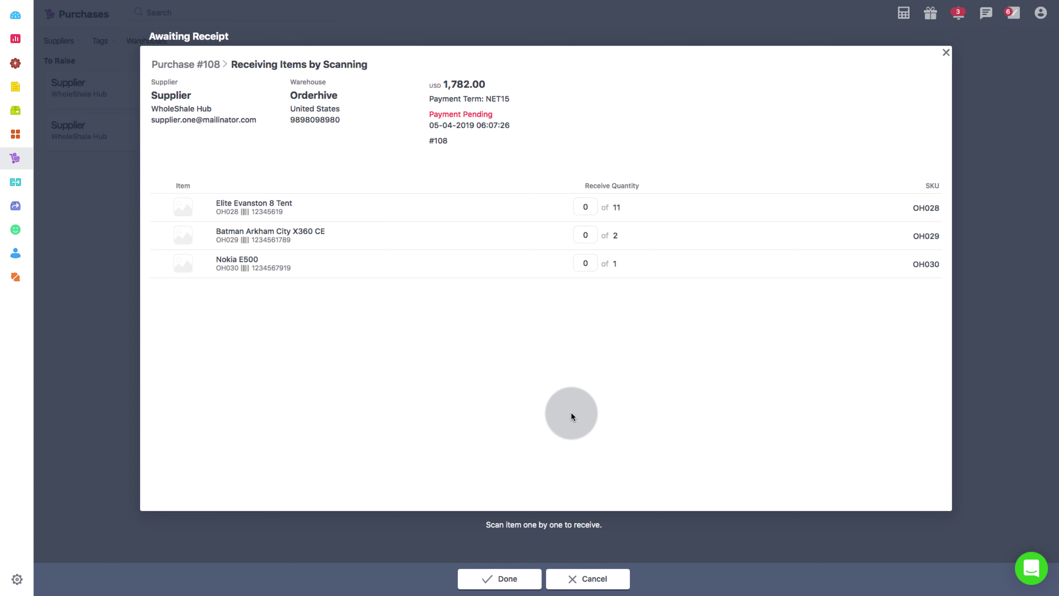
- Scan barcode 12345619 five times to receive 5 of 11 Elite Evanston 8 Tents
type("12345619")
key("Return")
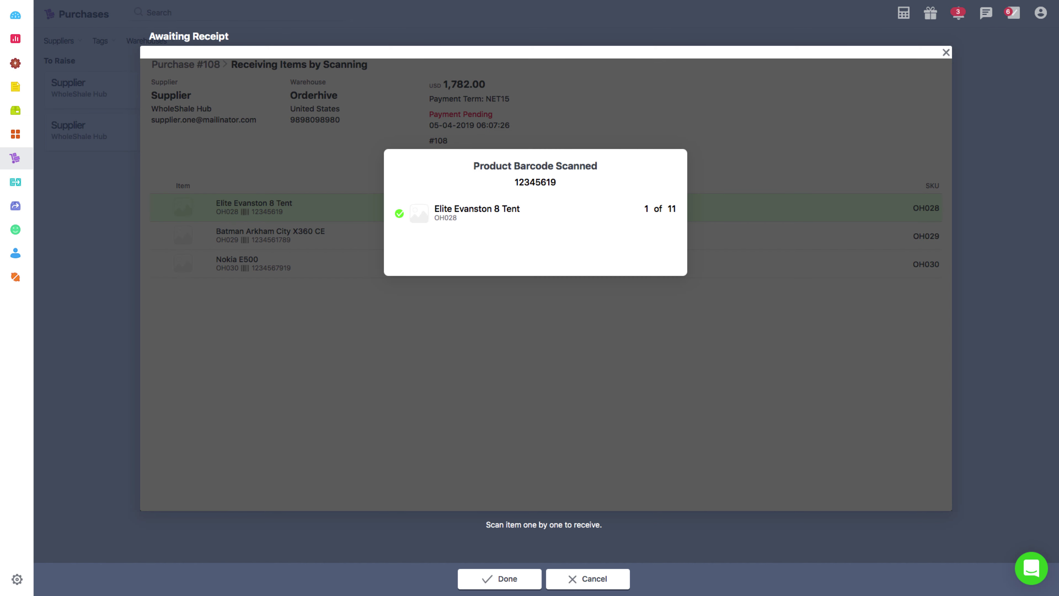
type("12345619")
key("Return")
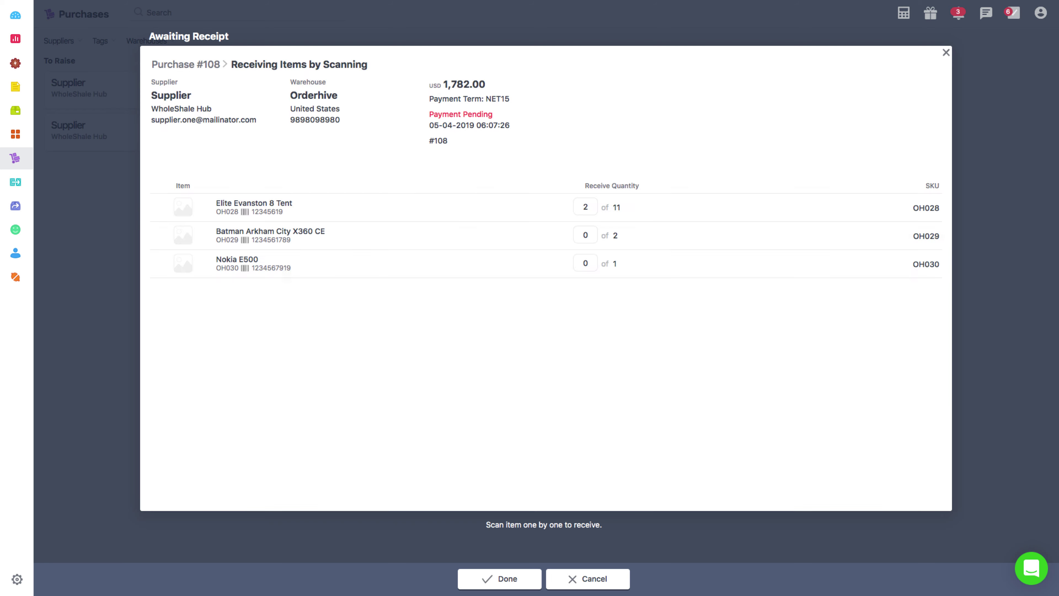
type("12345619")
key("Return")
type("12345619")
key("Return")
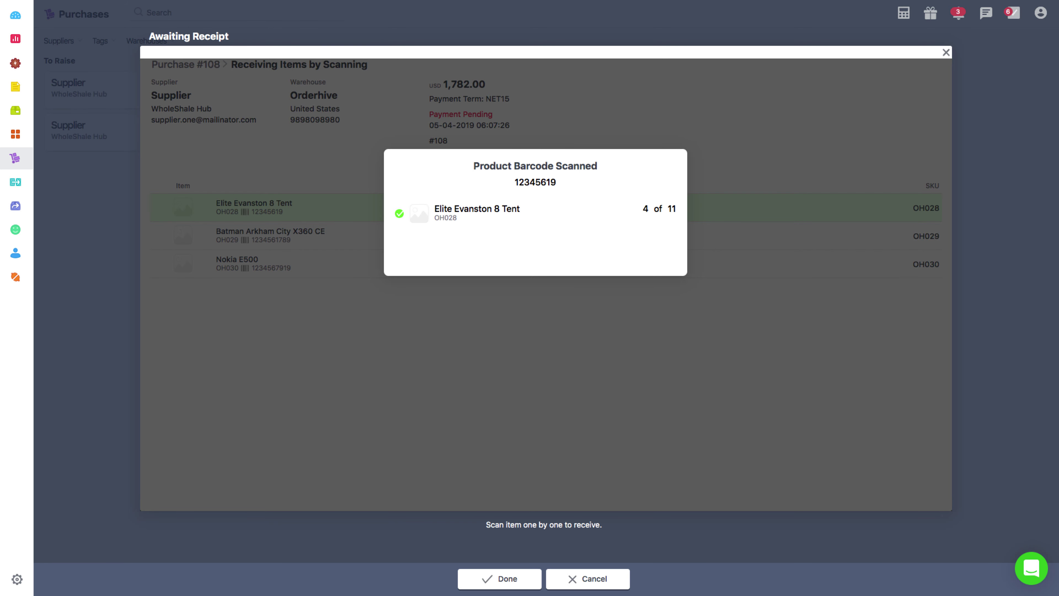
type("12345619")
key("Return")
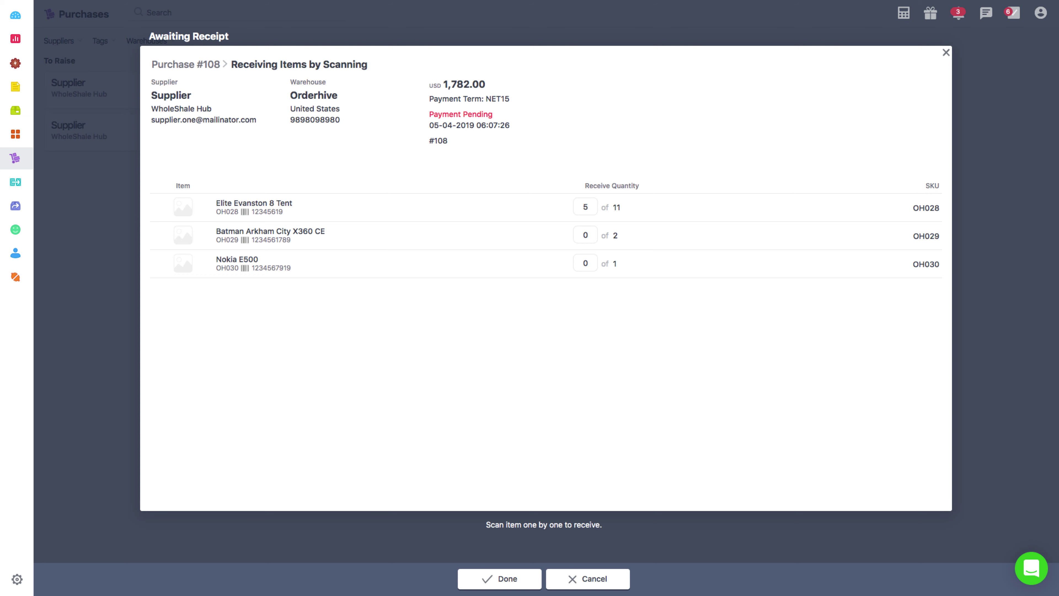
type("1234561789")
key("Return")
type("1234561789")
key("Return")
- Finish receiving to mark purchase #108 Partial Received, then close it to the Purchases board
left_click(586, 498)
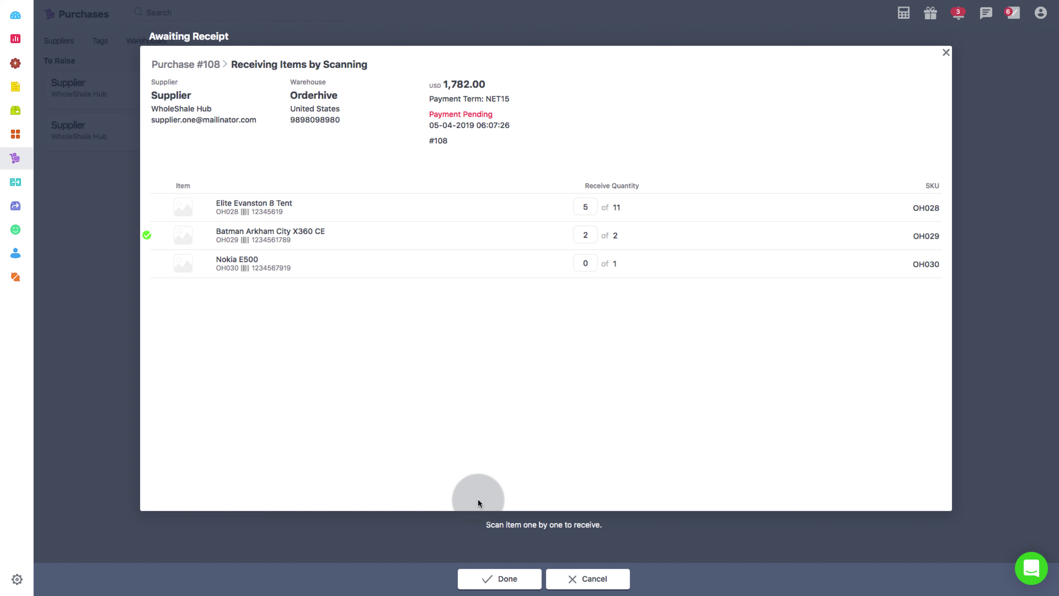
left_click(512, 580)
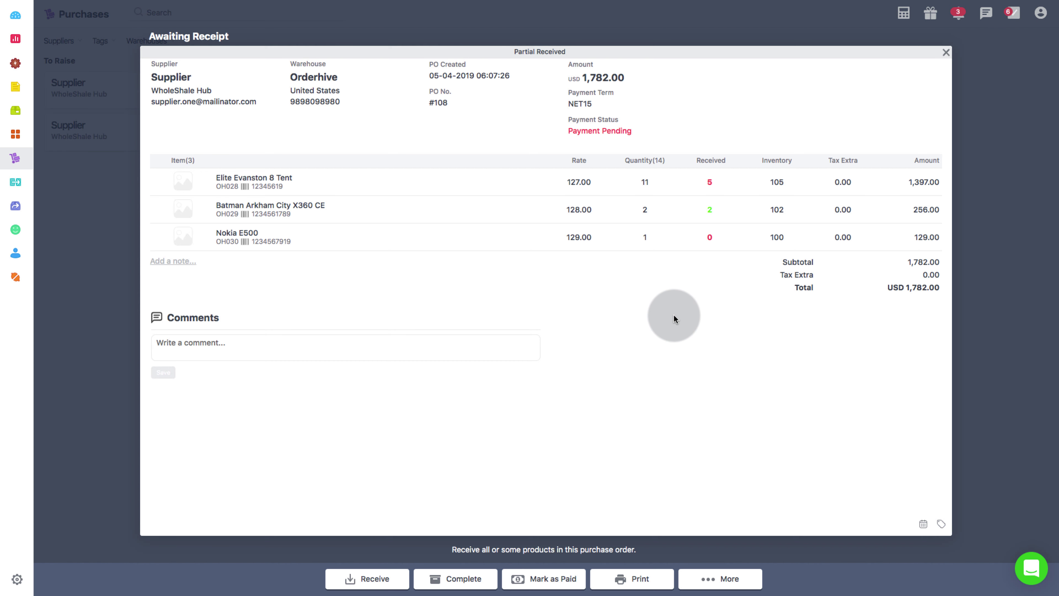
left_click(945, 53)
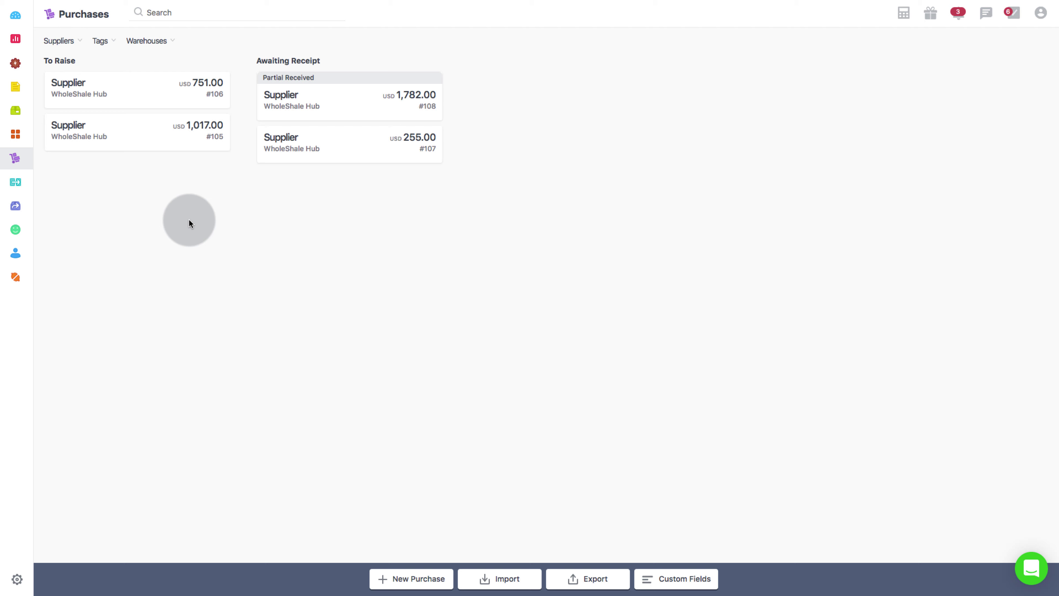
- Search Products for barcode 12345629, finding the Nike Classic Solid Womens Jersey Shorts, and open support chat
left_click(8, 136)
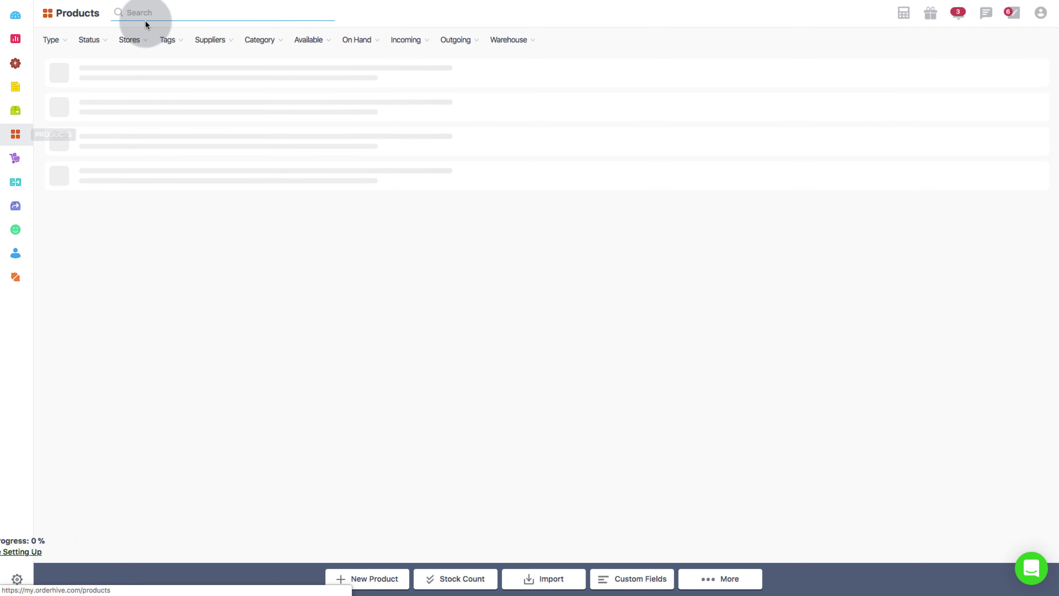
type("12345629")
key("Return")
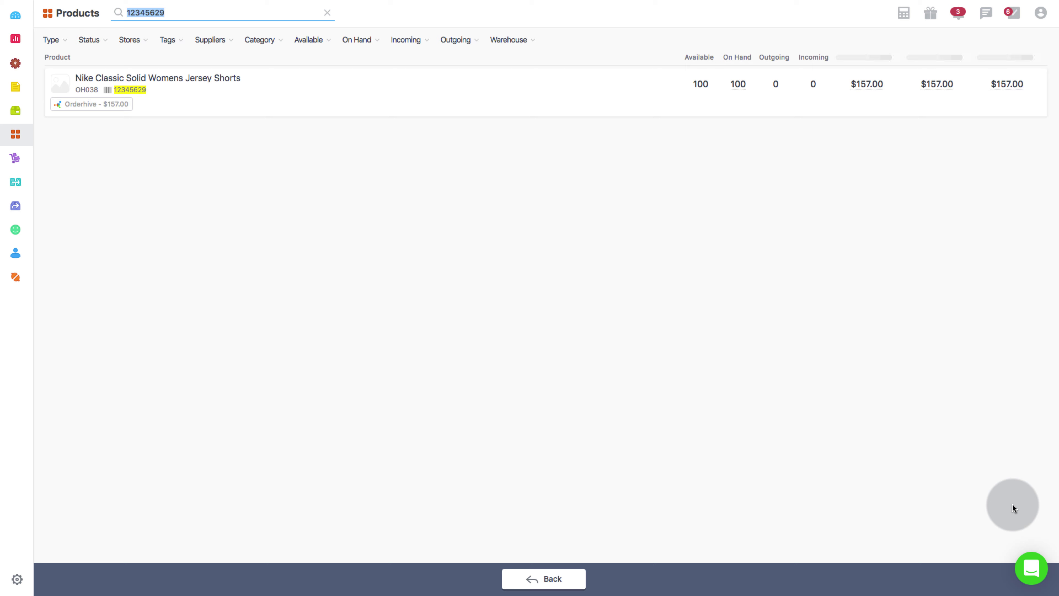
left_click(1031, 563)
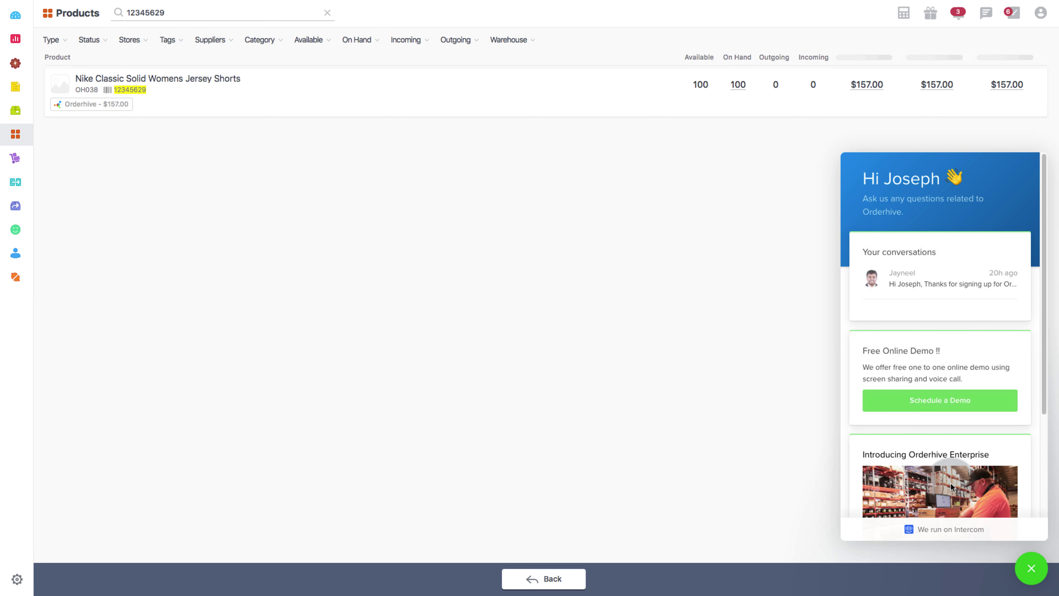